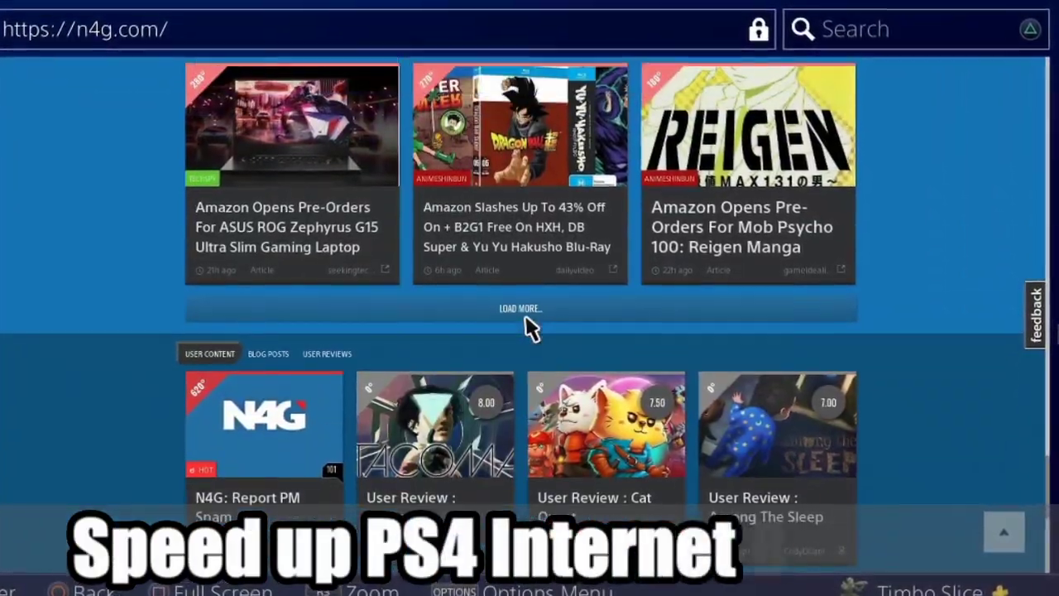
Scroll the N4G home page up to the header and the lead PS5 and Xbox Series X story
scroll(530, 327, "up", 4)
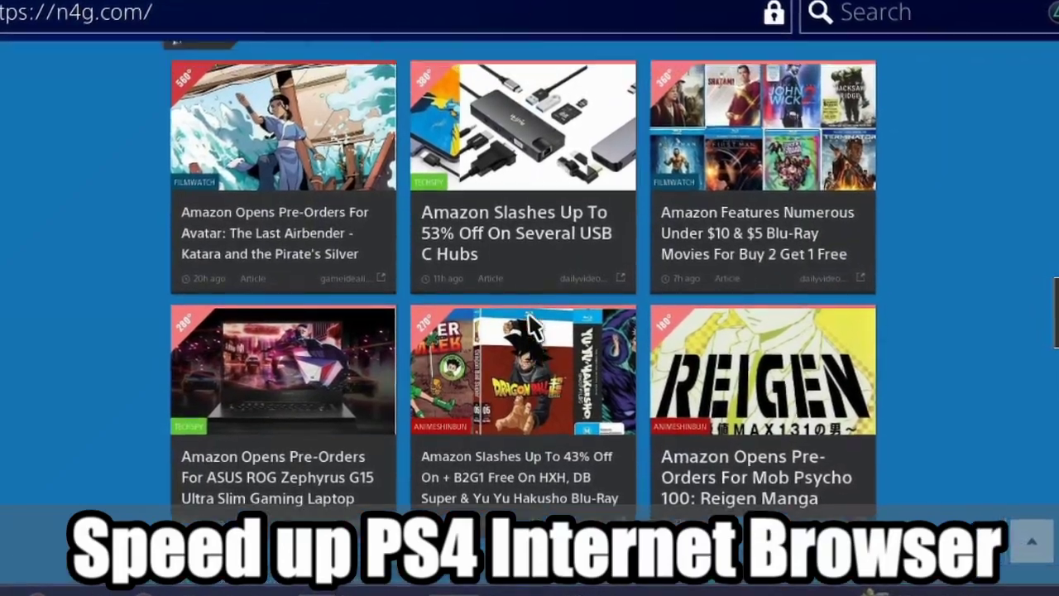
scroll(527, 314, "up", 1)
scroll(529, 314, "up", 1)
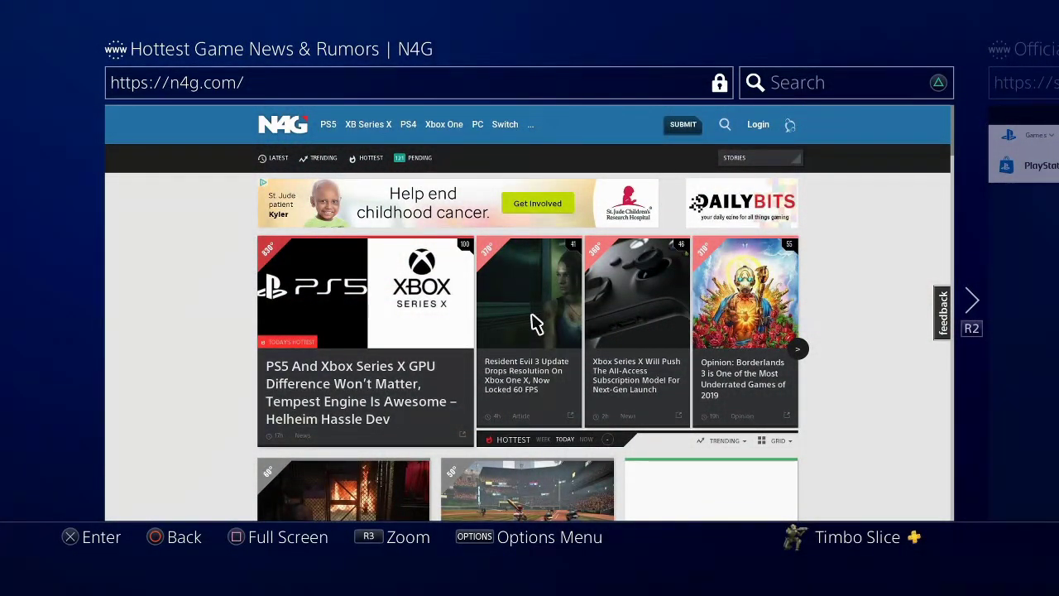
scroll(534, 323, "down", 3)
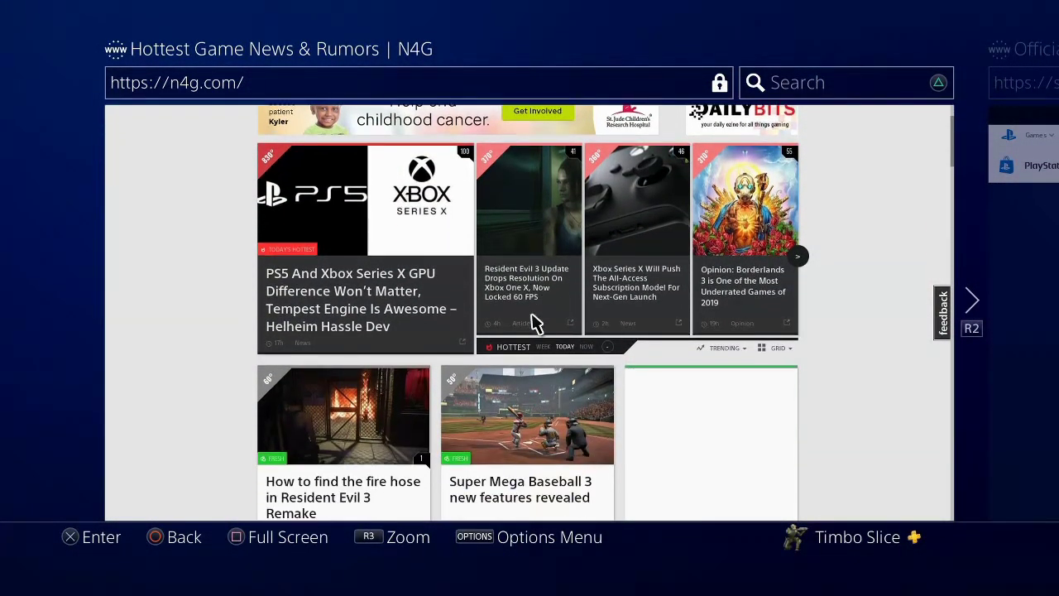
scroll(534, 323, "down", 5)
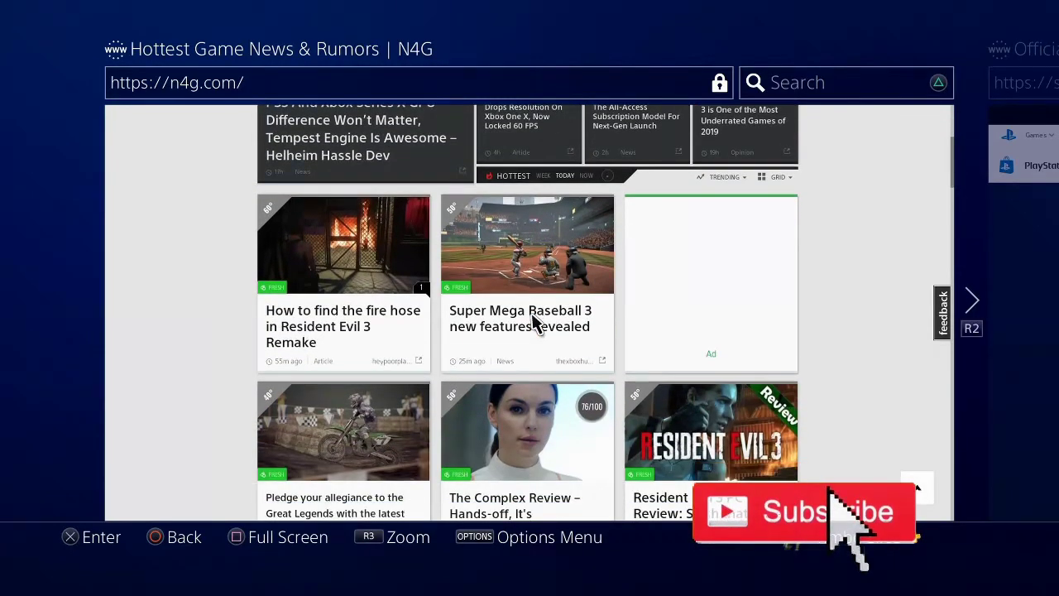
scroll(533, 323, "down", 5)
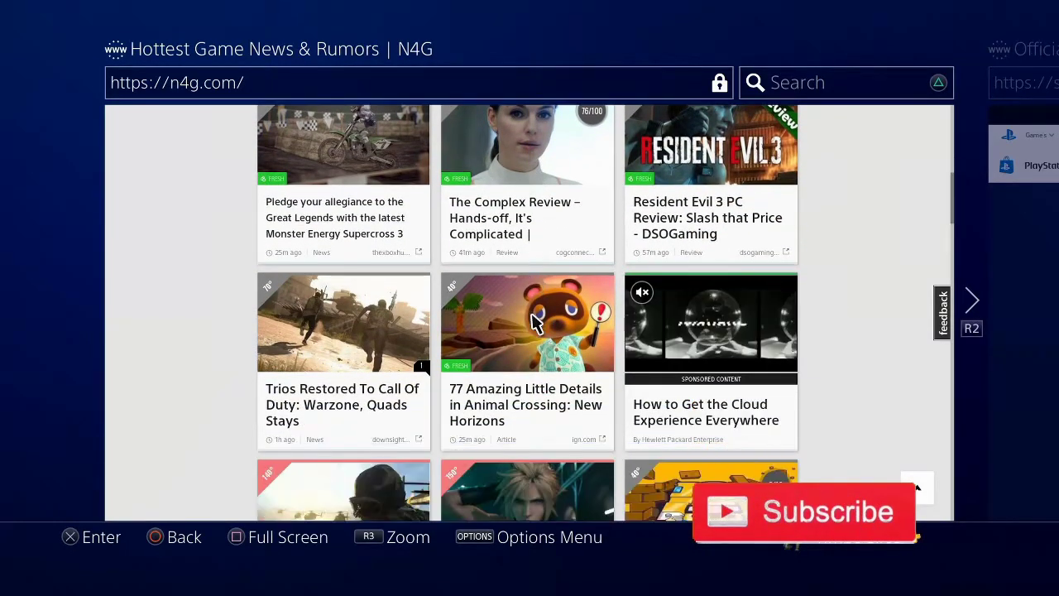
scroll(534, 322, "down", 4)
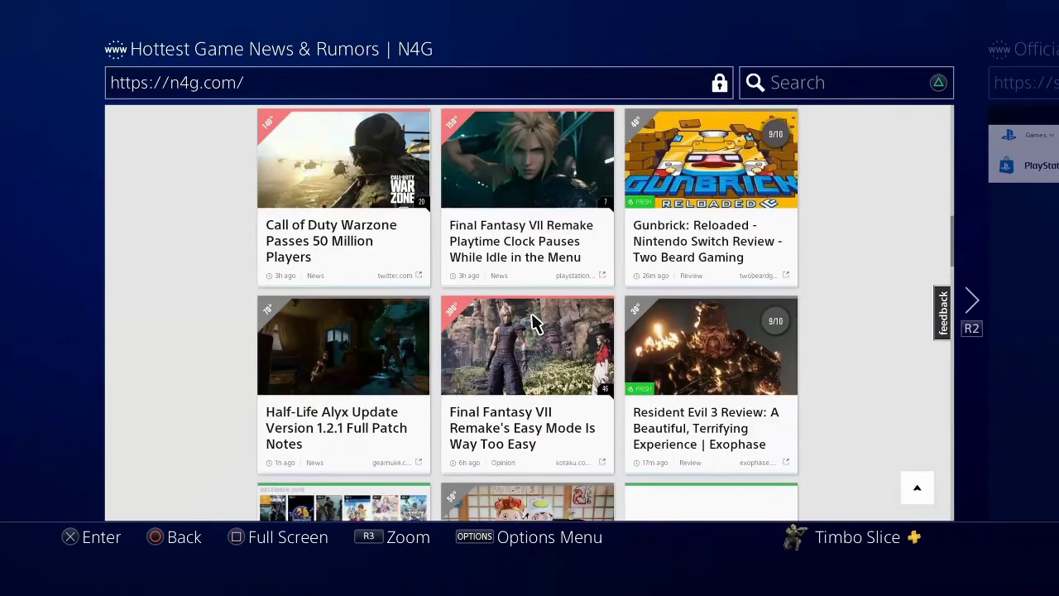
scroll(533, 323, "down", 1)
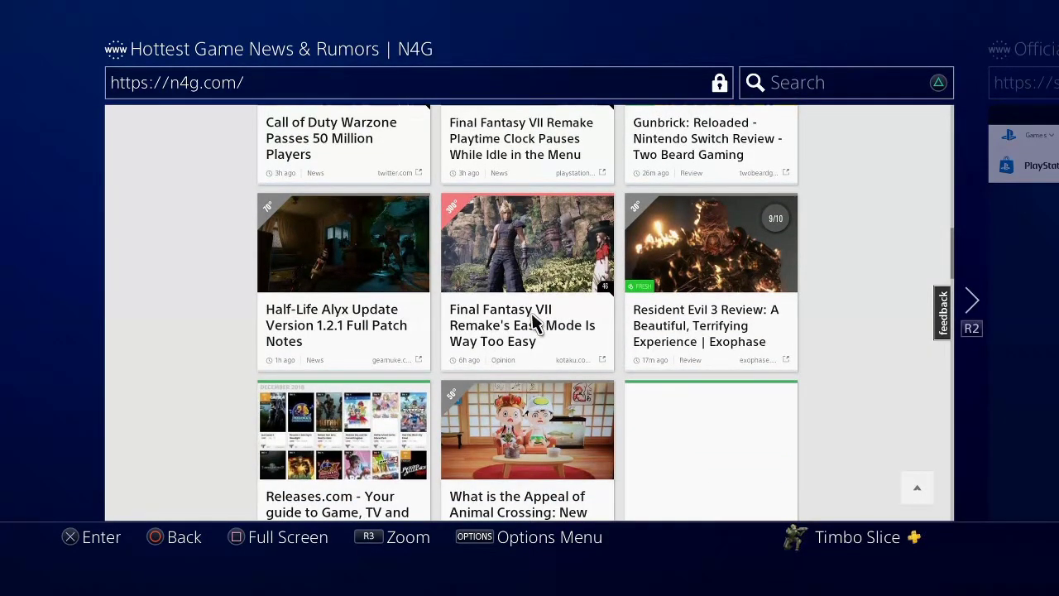
scroll(534, 323, "down", 1)
scroll(533, 322, "down", 15)
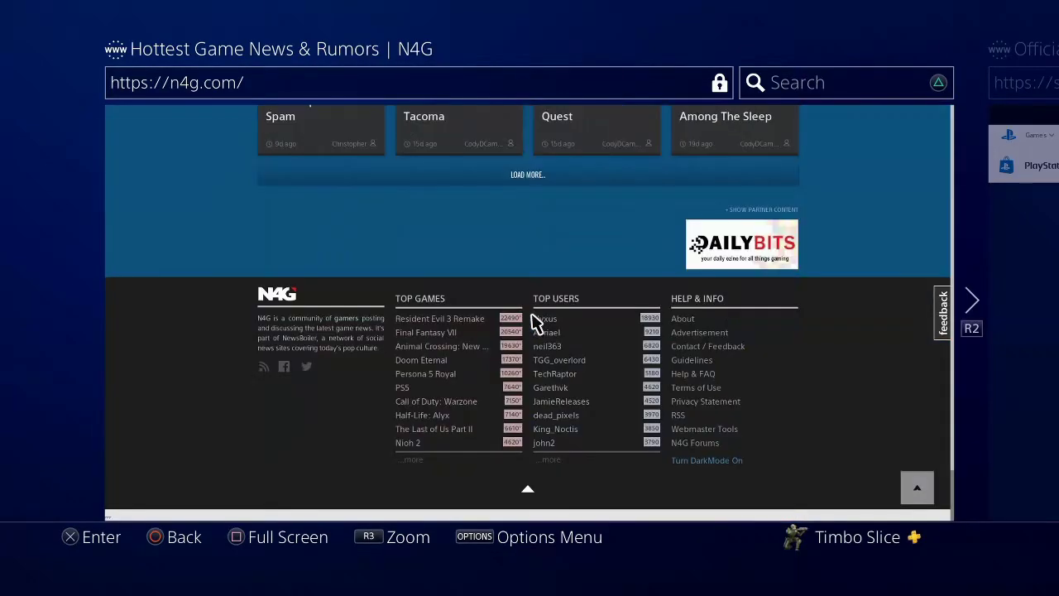
scroll(533, 322, "up", 10)
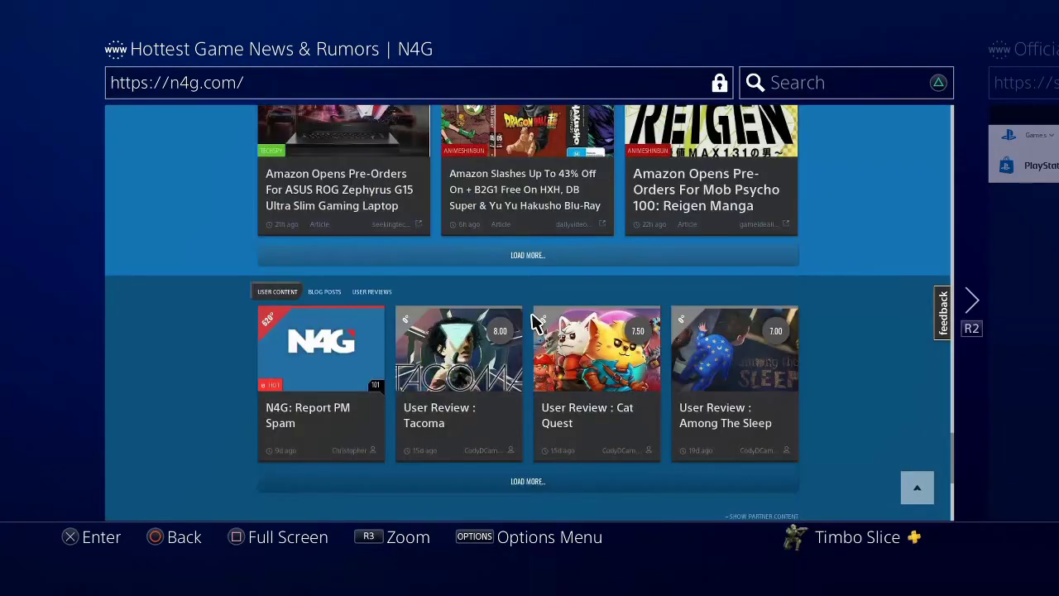
scroll(533, 323, "up", 10)
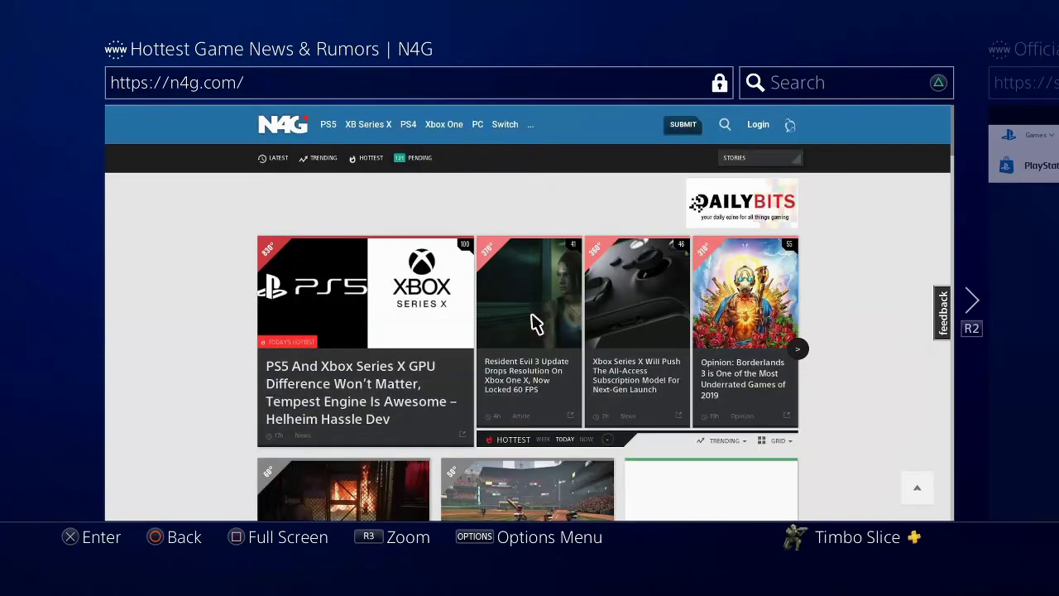
scroll(533, 323, "down", 1)
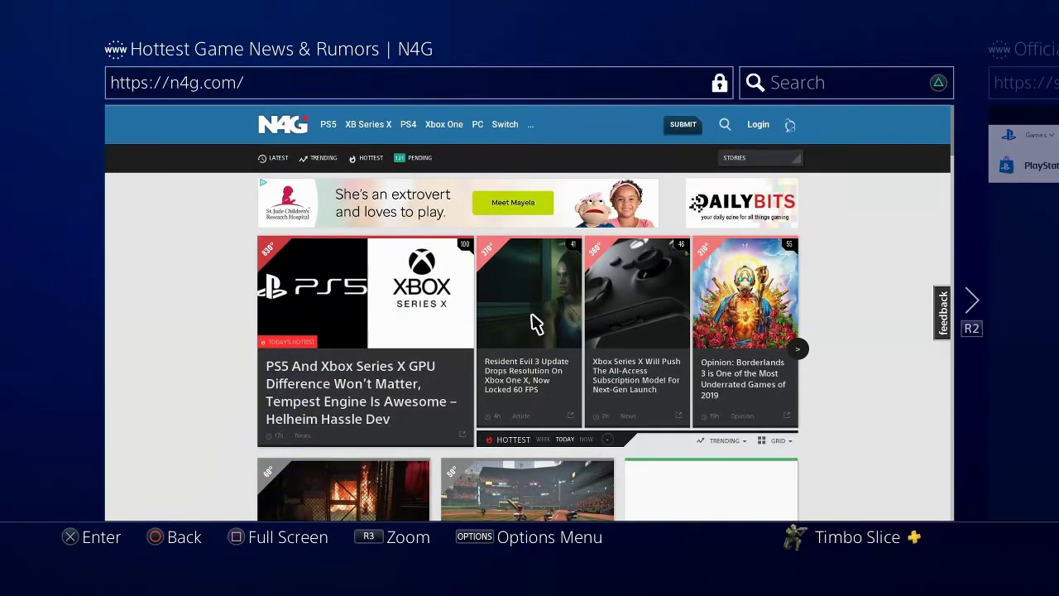
key("super")
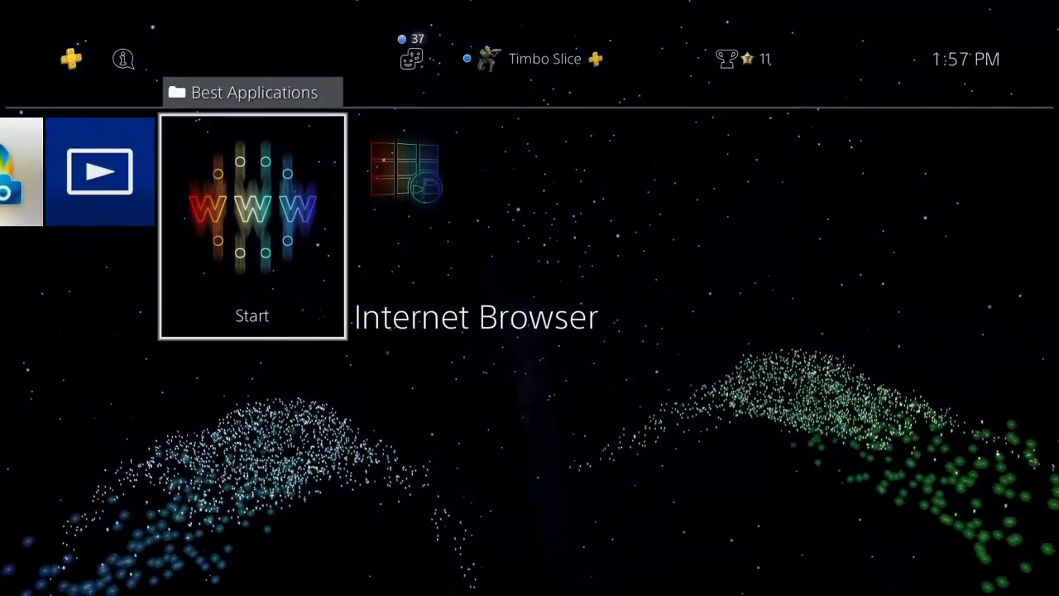
Go from the Home Screen to Library > Applications and select Internet Browser to reach its info page
key("Up")
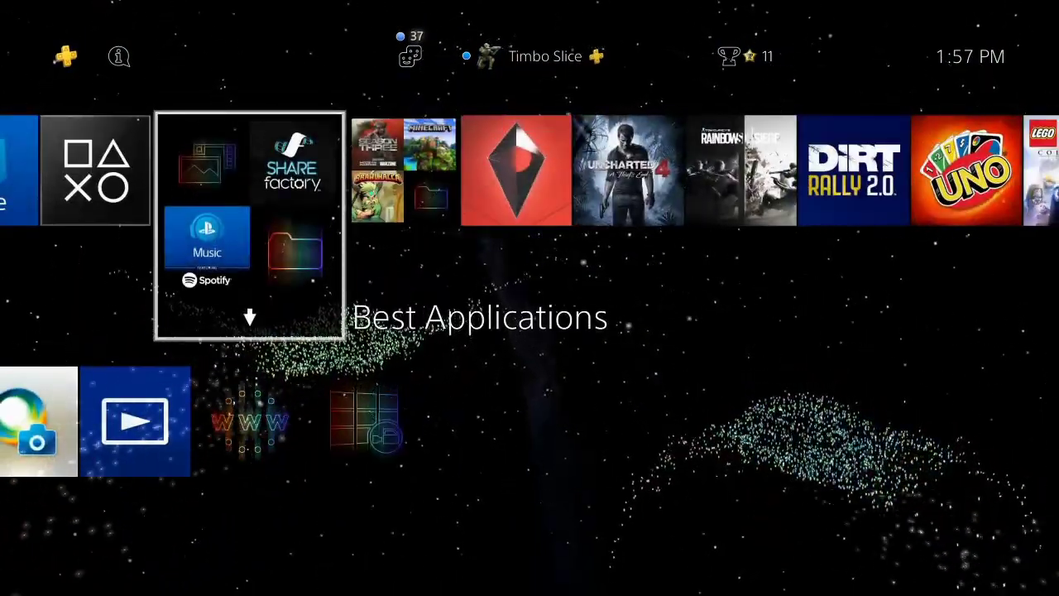
key("Right")
key("Right")
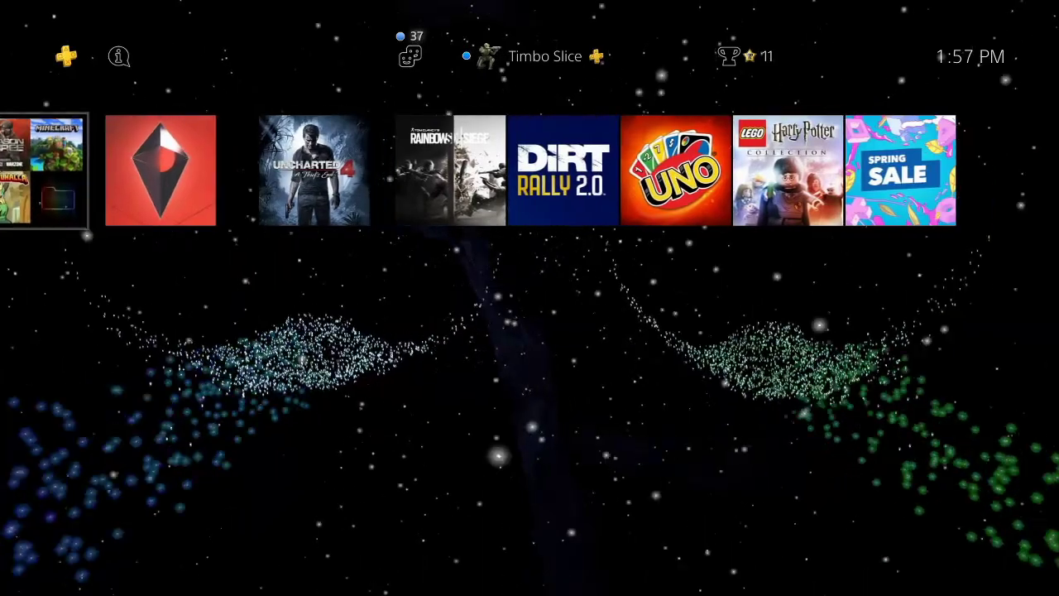
key("Right")
key("Right")
key("Right")
key("Right")
key("Right")
key("Right")
key("Right")
key("Right")
key("Right")
key("Right")
key("Right")
key("Right")
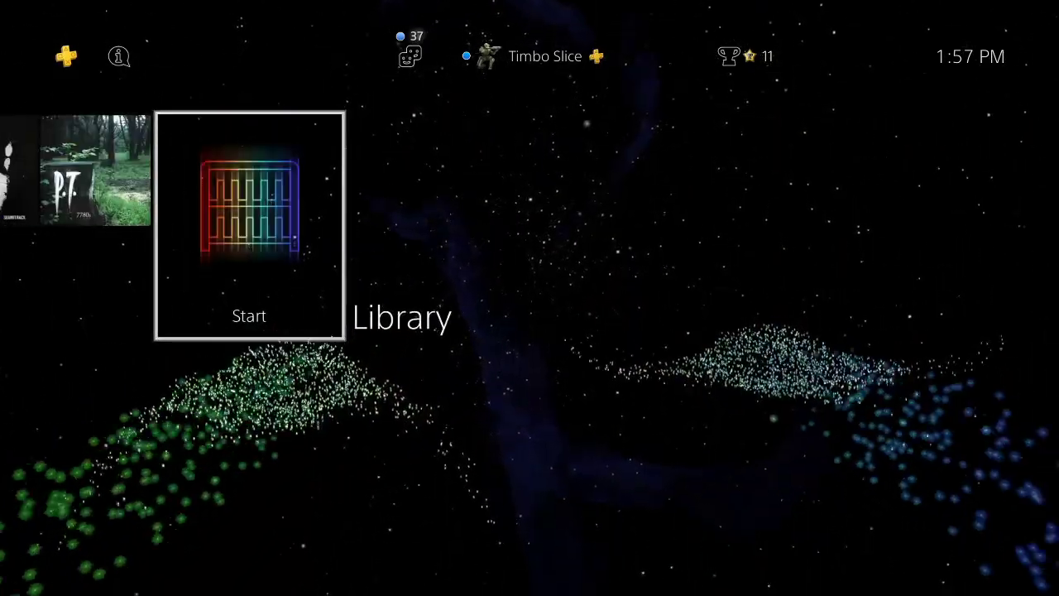
key("Return")
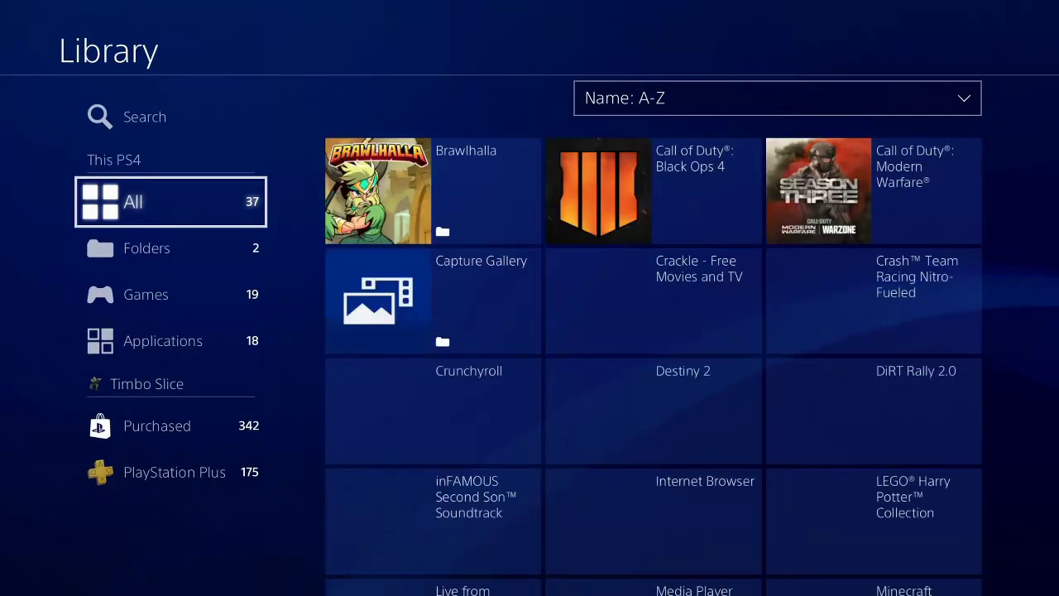
key("Down")
key("Down")
key("Down")
key("Right")
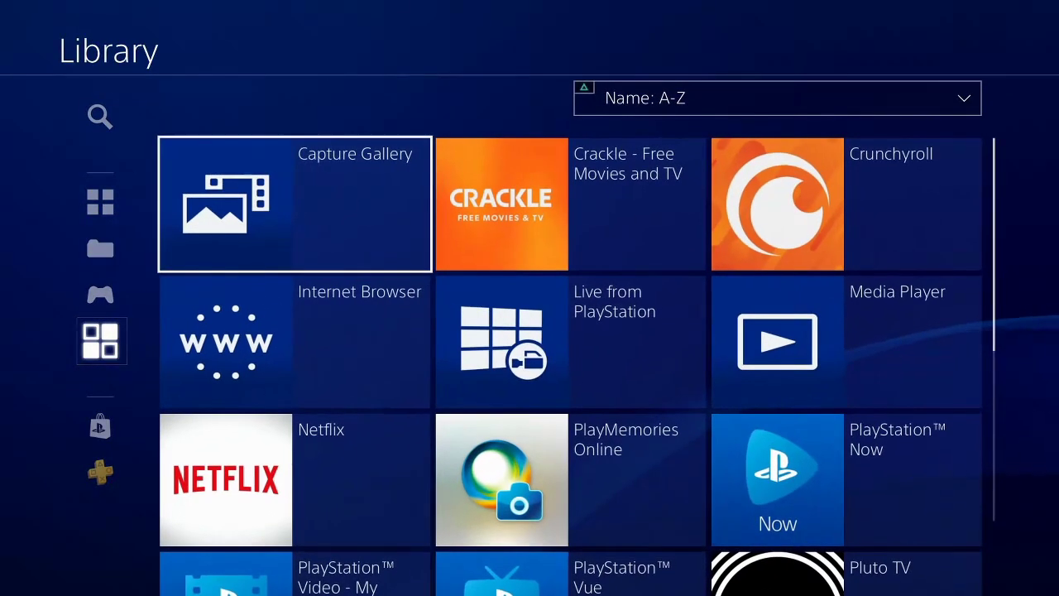
key("Down")
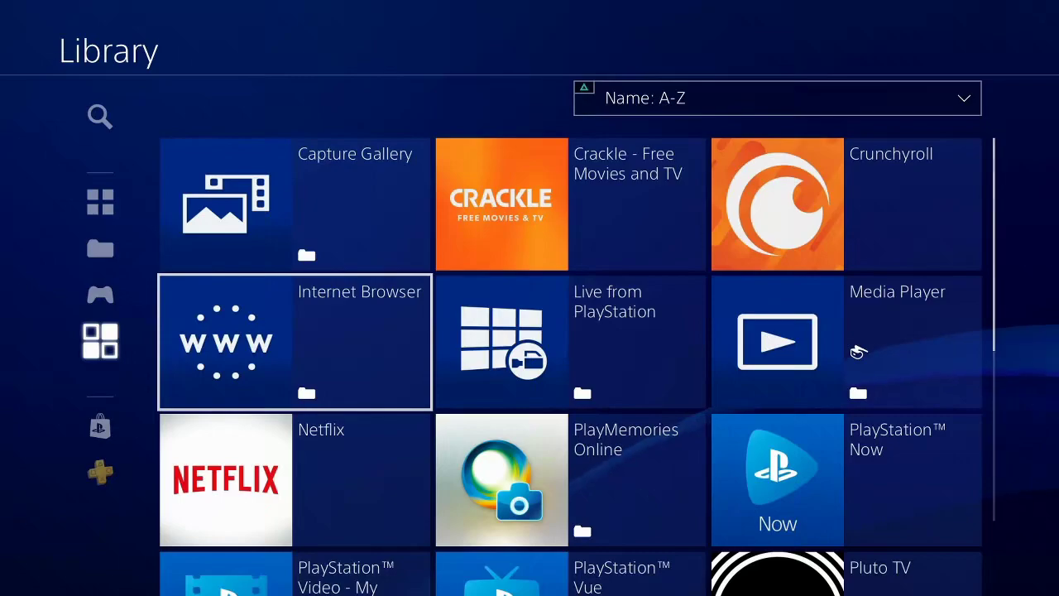
key("Return")
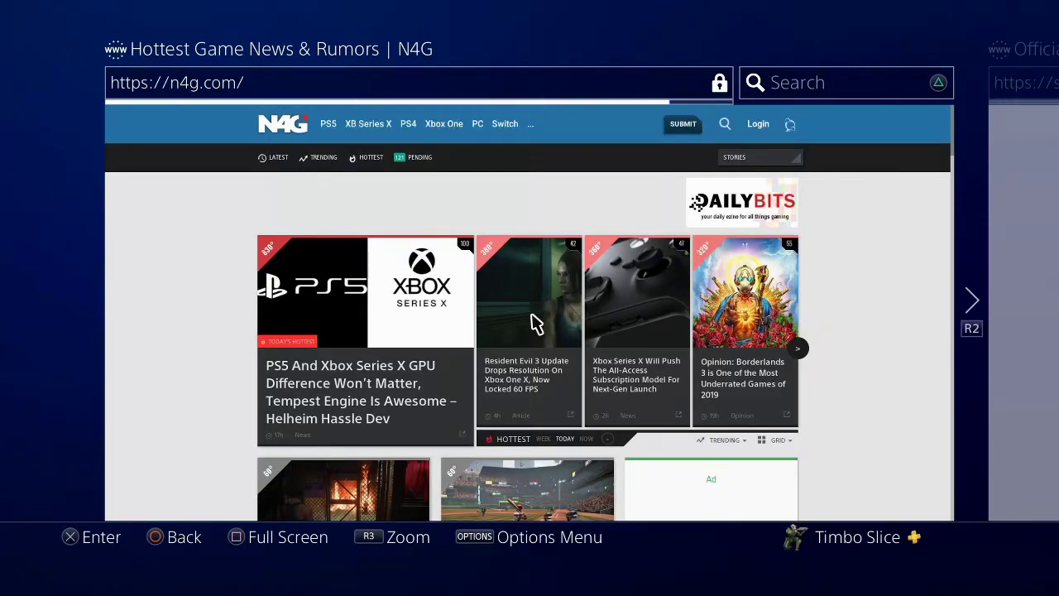
Scroll down the reloaded N4G home page and bring up the browser's options menu
scroll(534, 323, "down", 6)
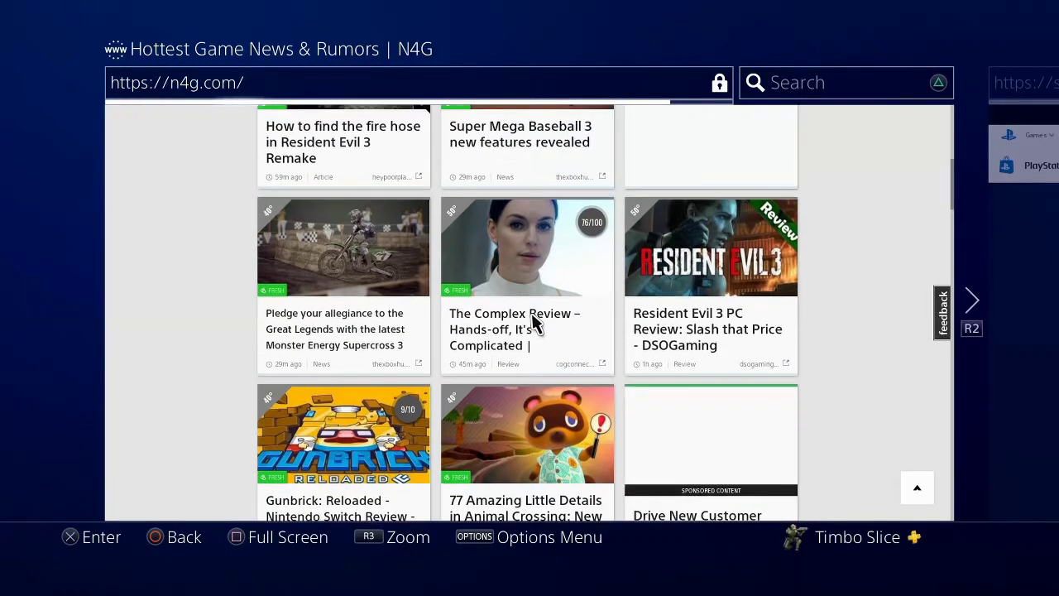
key("Menu")
Uncheck Enable JavaScript in the browser settings and go back to the N4G page
key("Up")
key("Up")
key("Up")
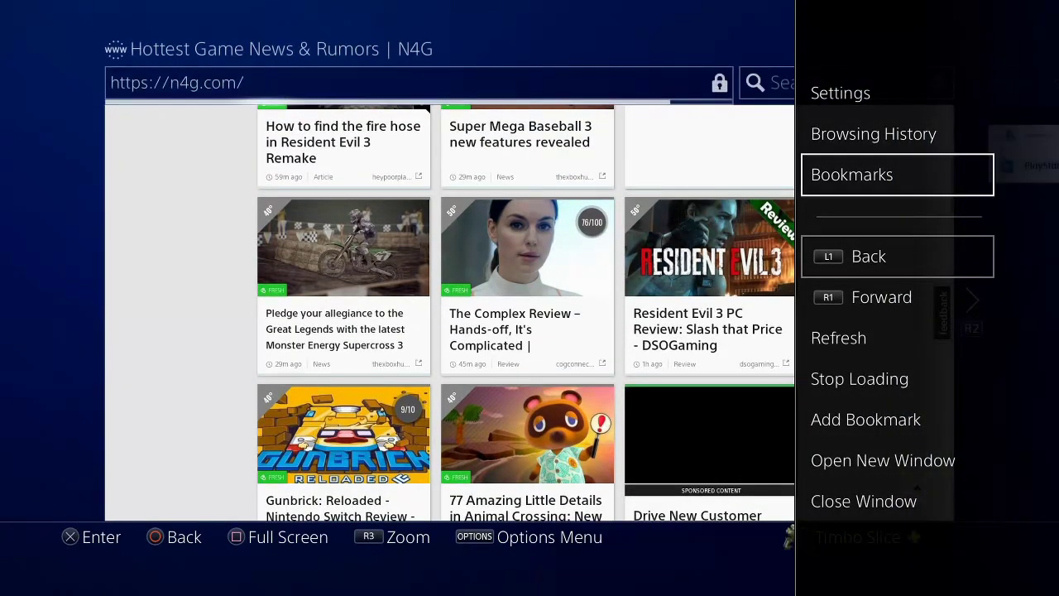
key("Return")
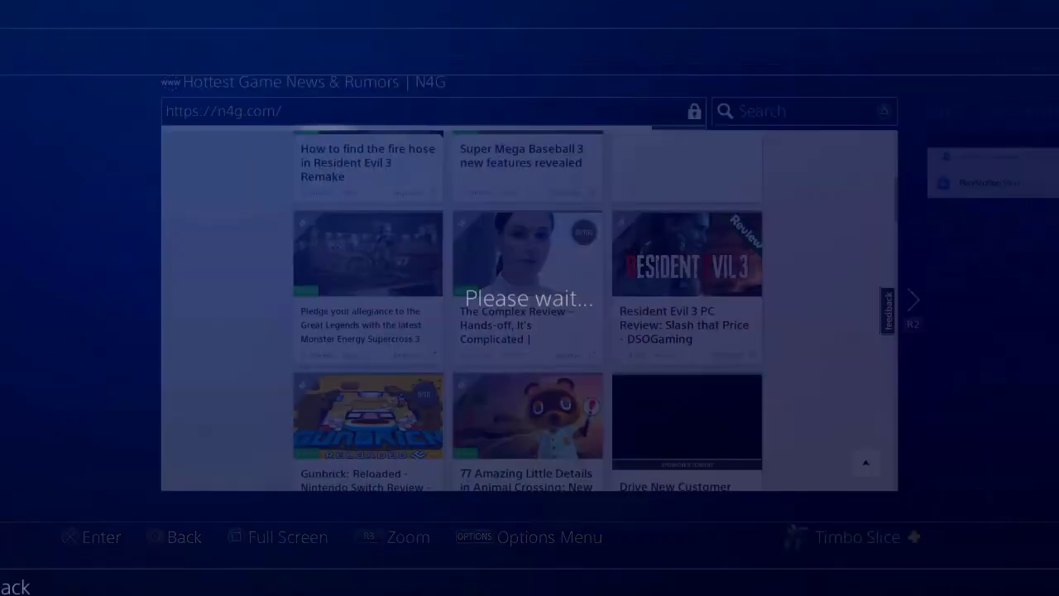
key("Down")
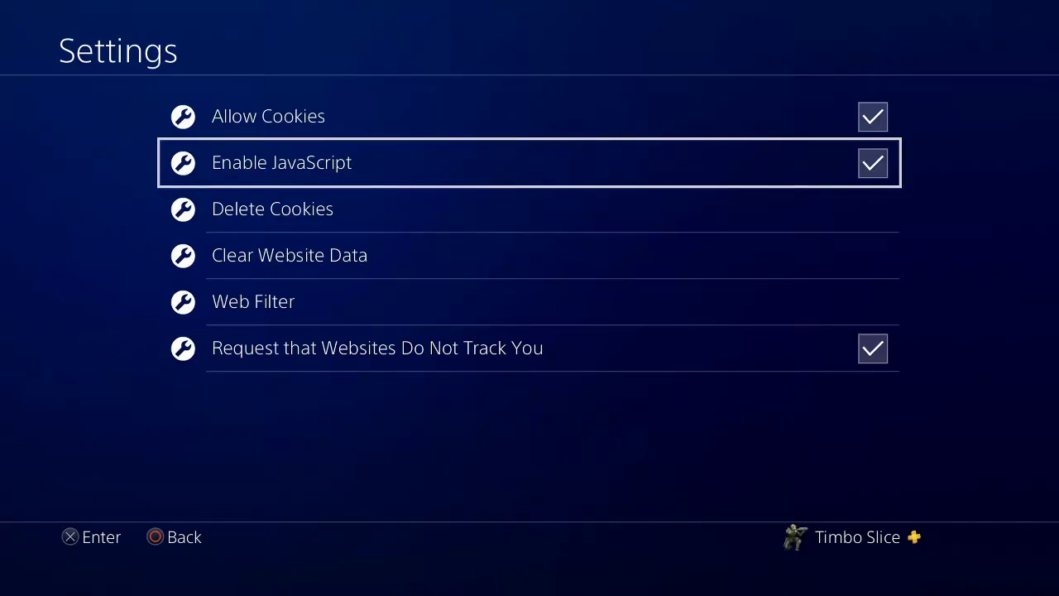
key("Return")
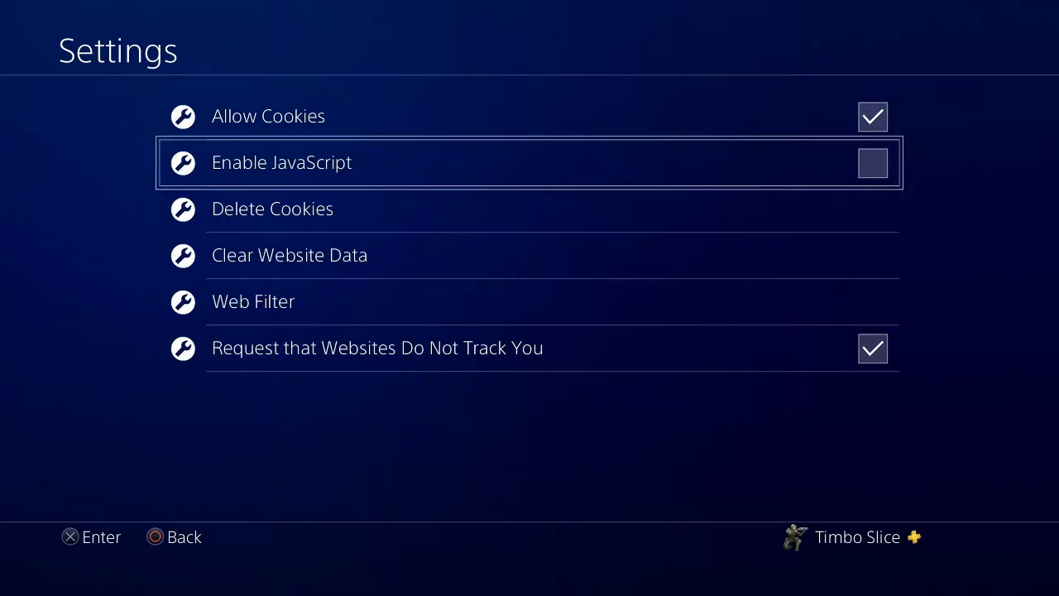
key("Escape")
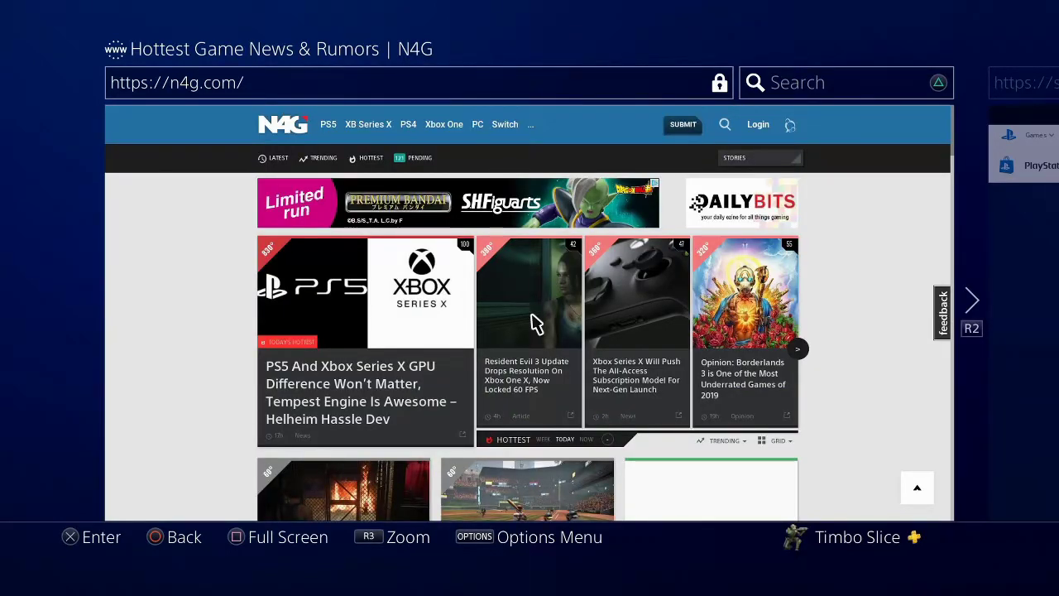
scroll(534, 322, "down", 15)
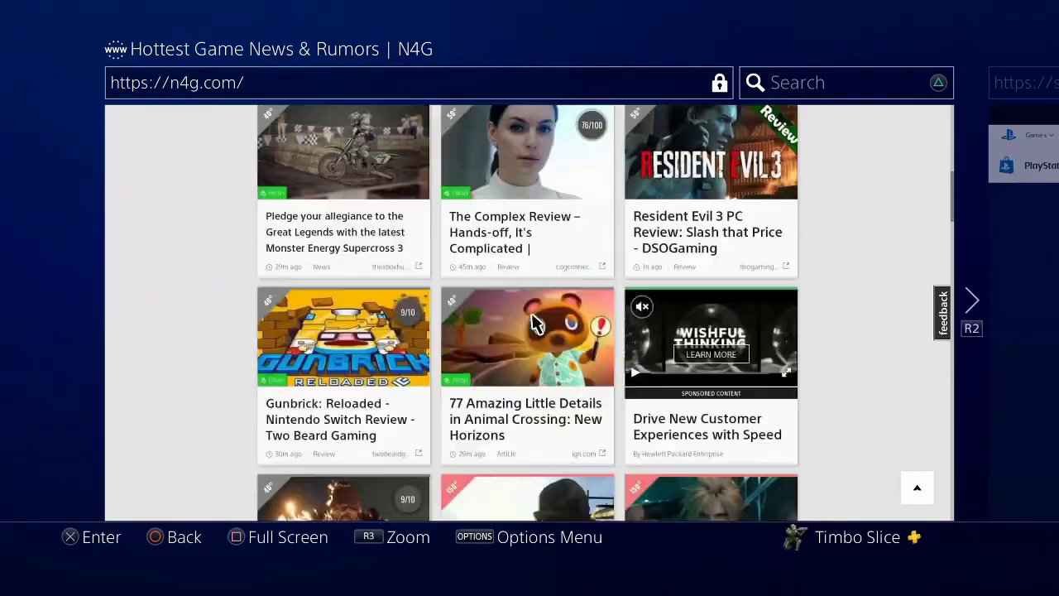
scroll(534, 323, "down", 20)
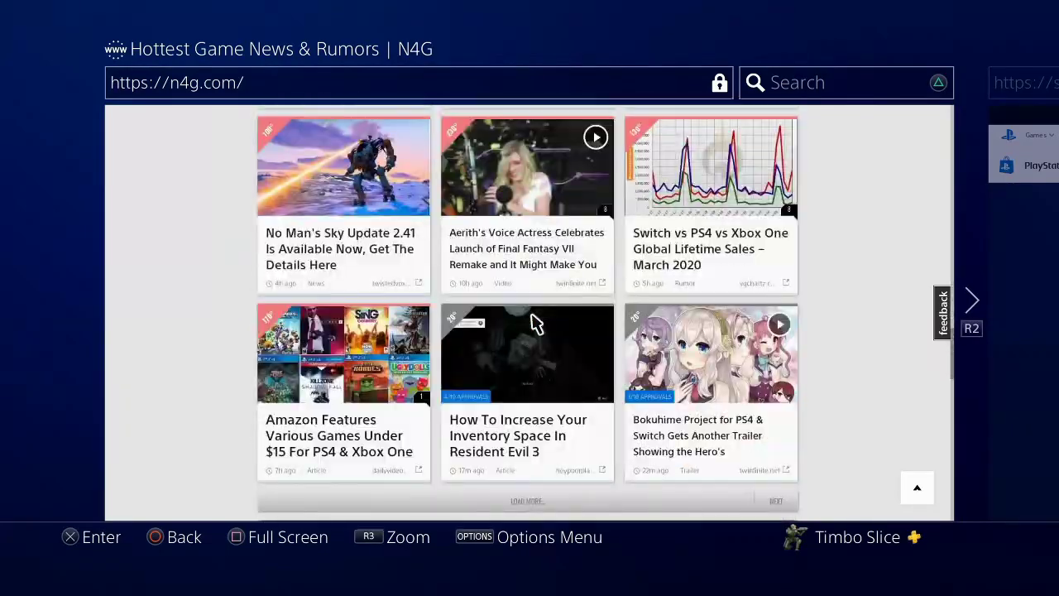
scroll(533, 322, "up", 20)
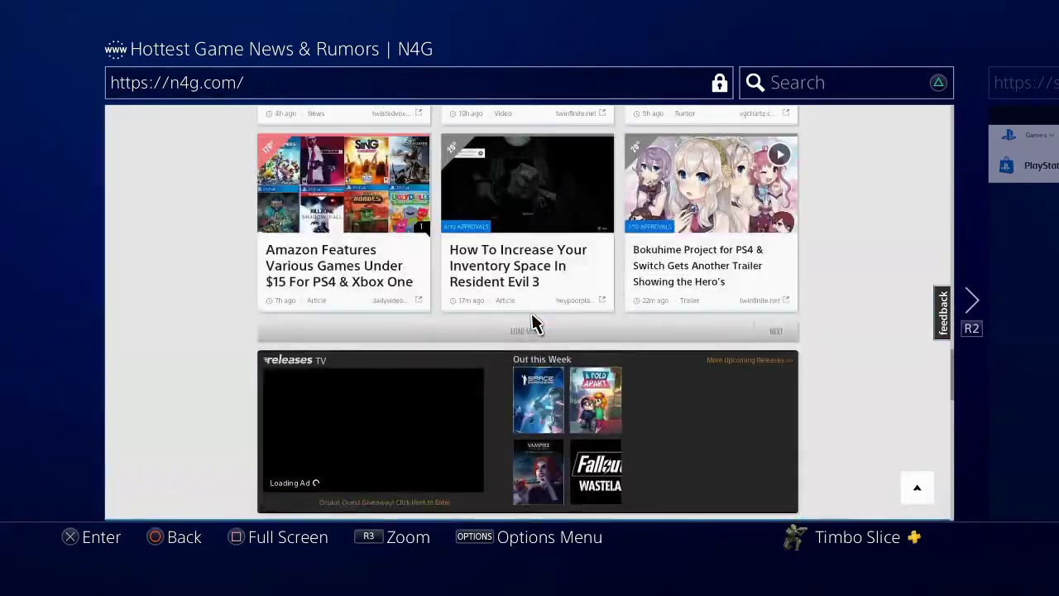
scroll(533, 322, "up", 10)
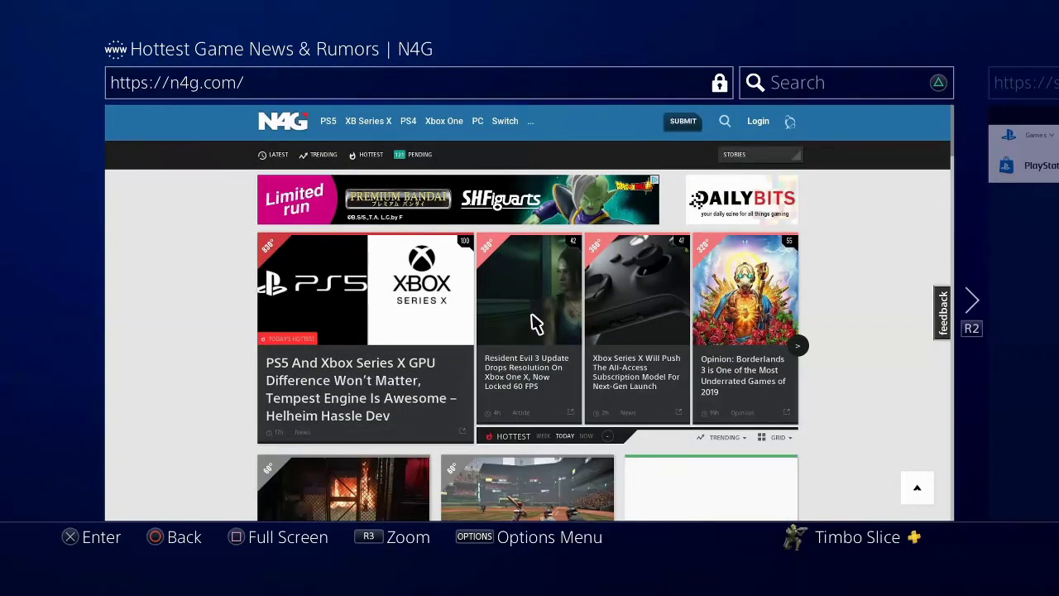
scroll(533, 323, "down", 5)
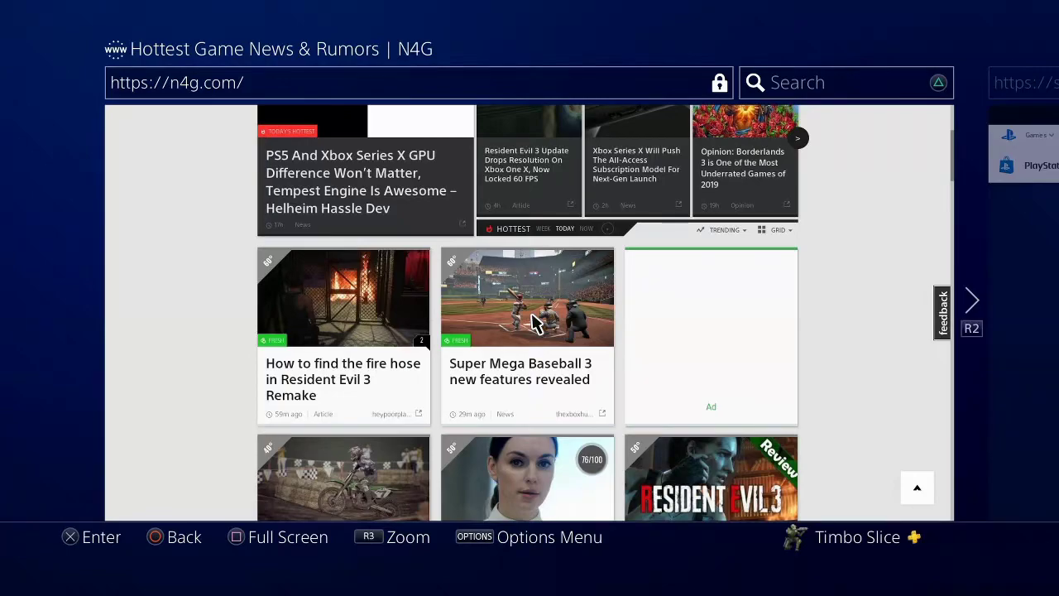
Tick Enable JavaScript in the browser settings and return to the reloaded N4G home page
key("Menu")
key("Up")
key("Up")
key("Up")
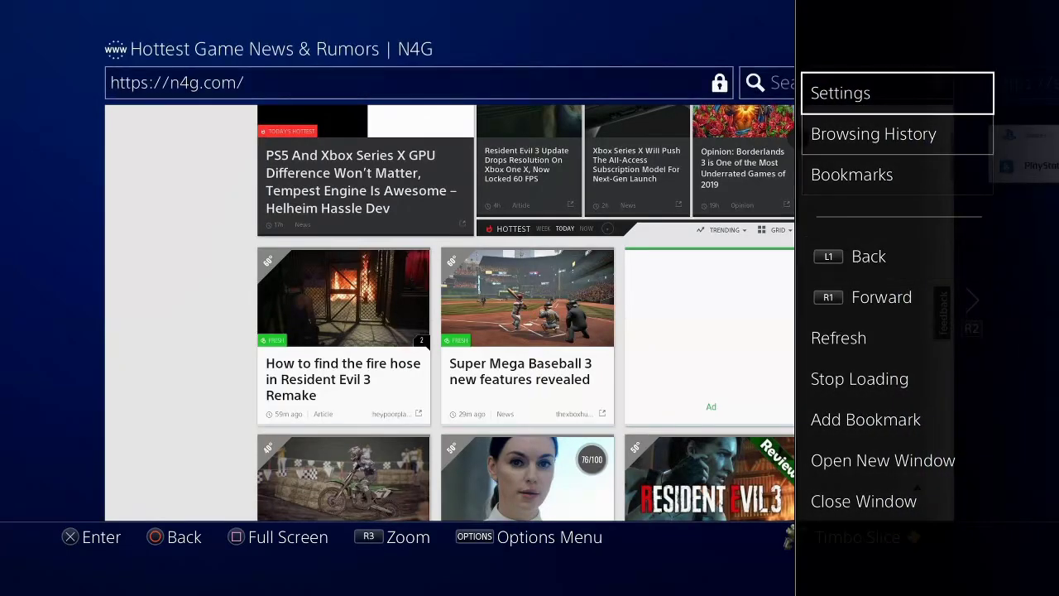
key("Return")
key("Down")
key("Return")
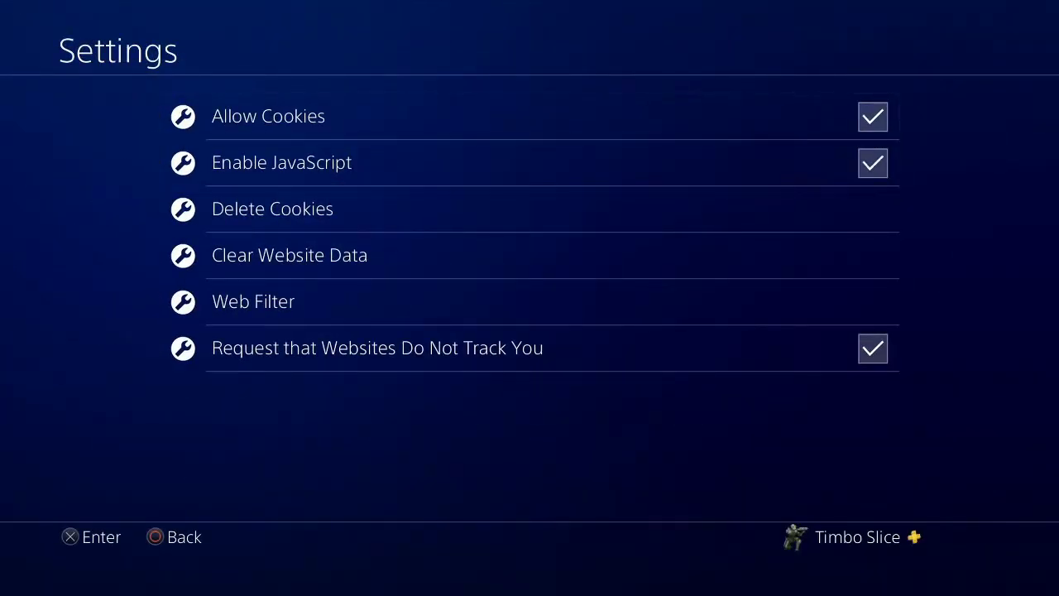
key("Escape")
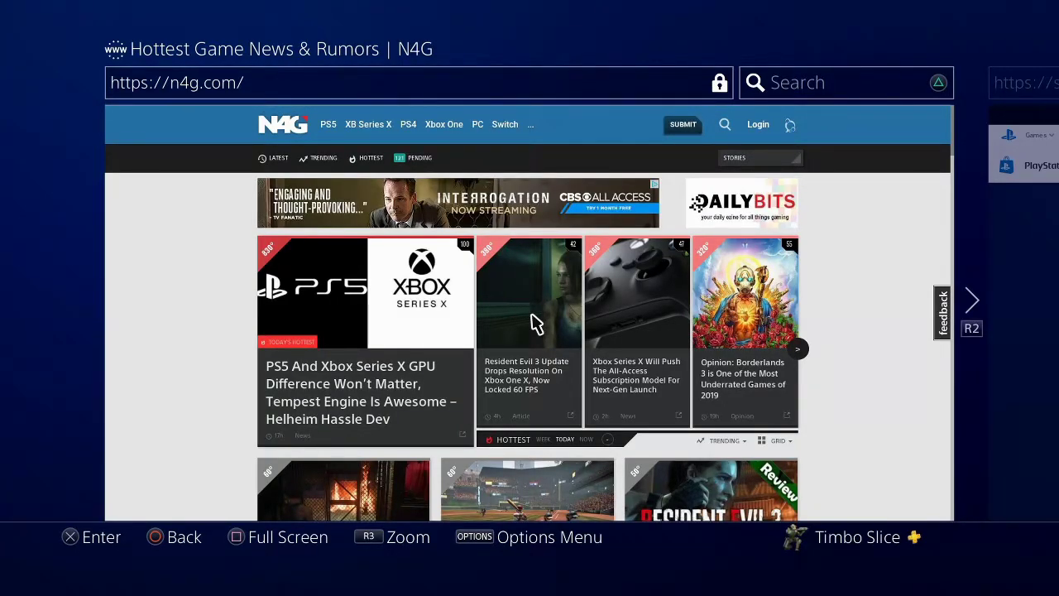
Scroll to N4G's User Content section, select LOAD MORE, and scroll back through the stories
scroll(534, 322, "down", 10)
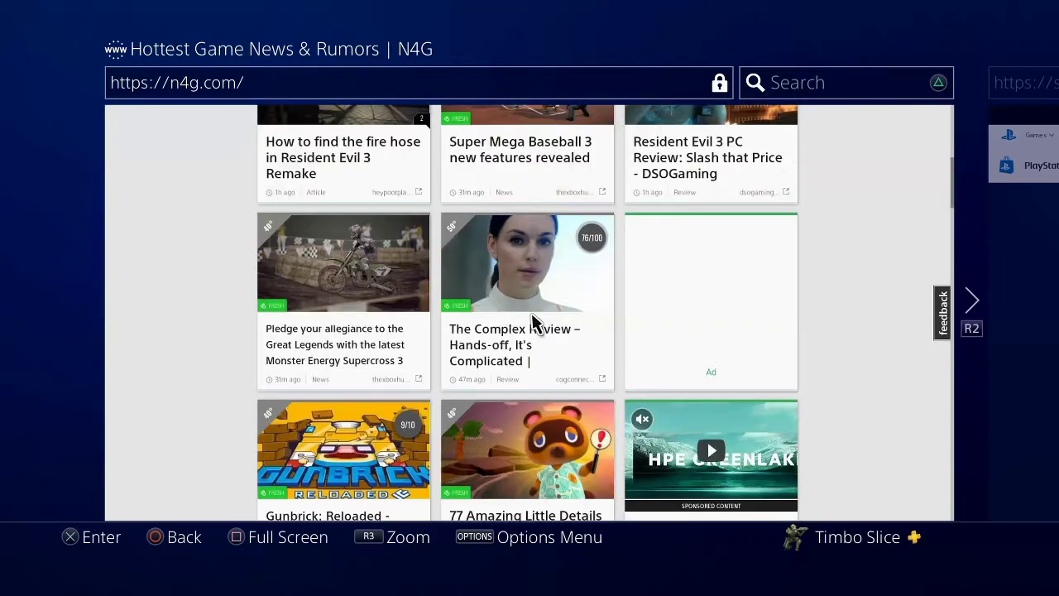
scroll(534, 323, "down", 10)
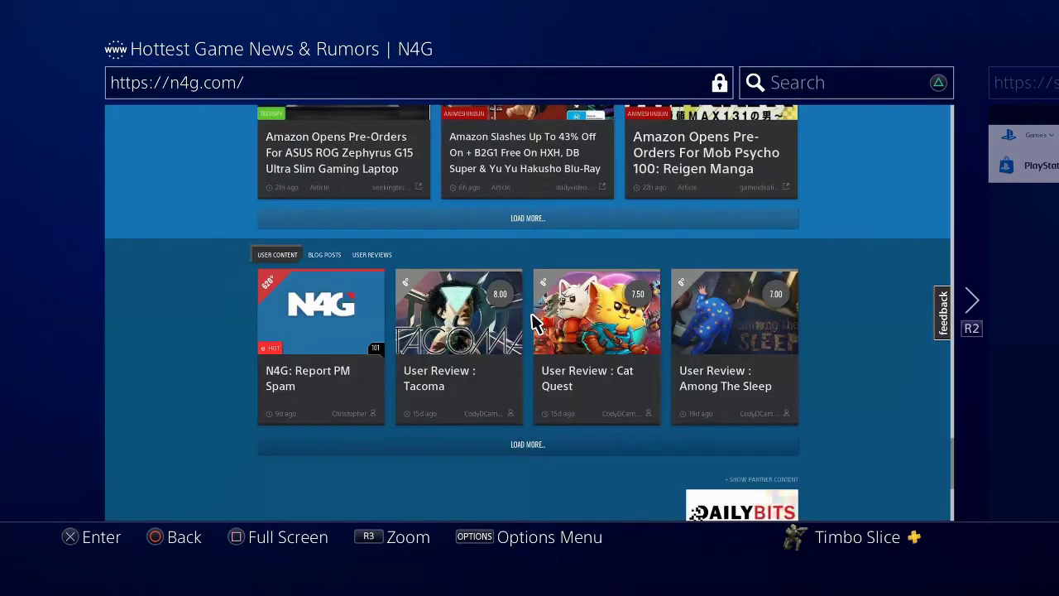
scroll(534, 322, "down", 3)
scroll(534, 322, "up", 2)
left_click(533, 322)
scroll(534, 323, "up", 2)
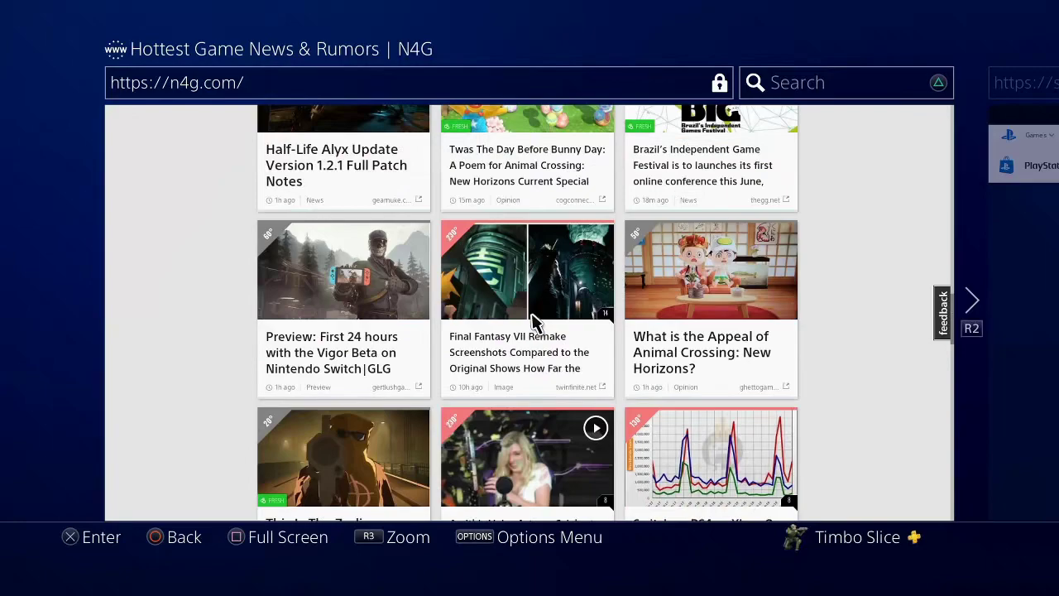
scroll(533, 323, "up", 10)
scroll(533, 323, "up", 2)
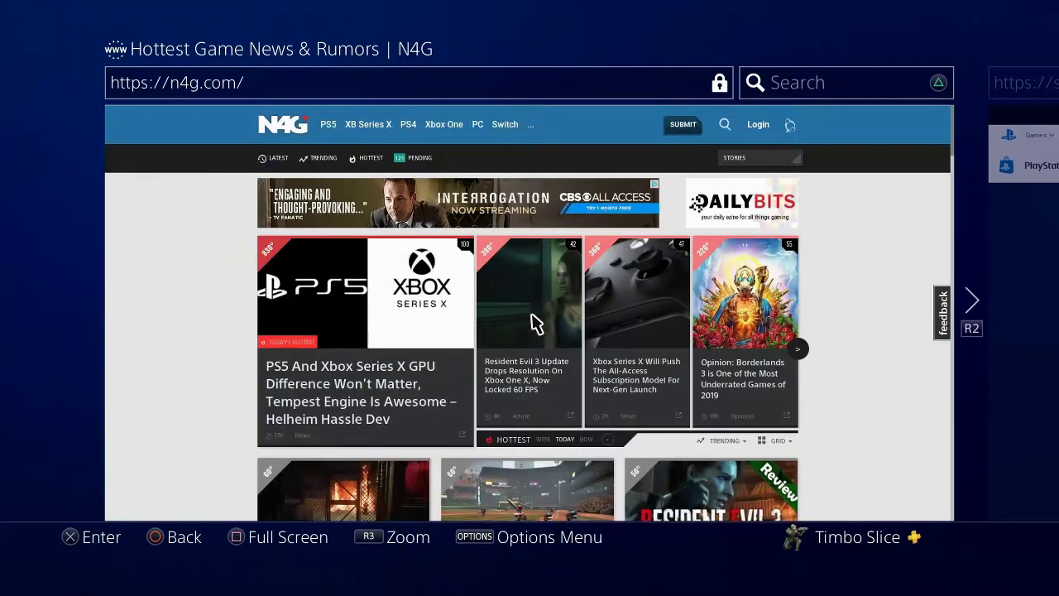
scroll(534, 323, "down", 10)
scroll(534, 322, "down", 10)
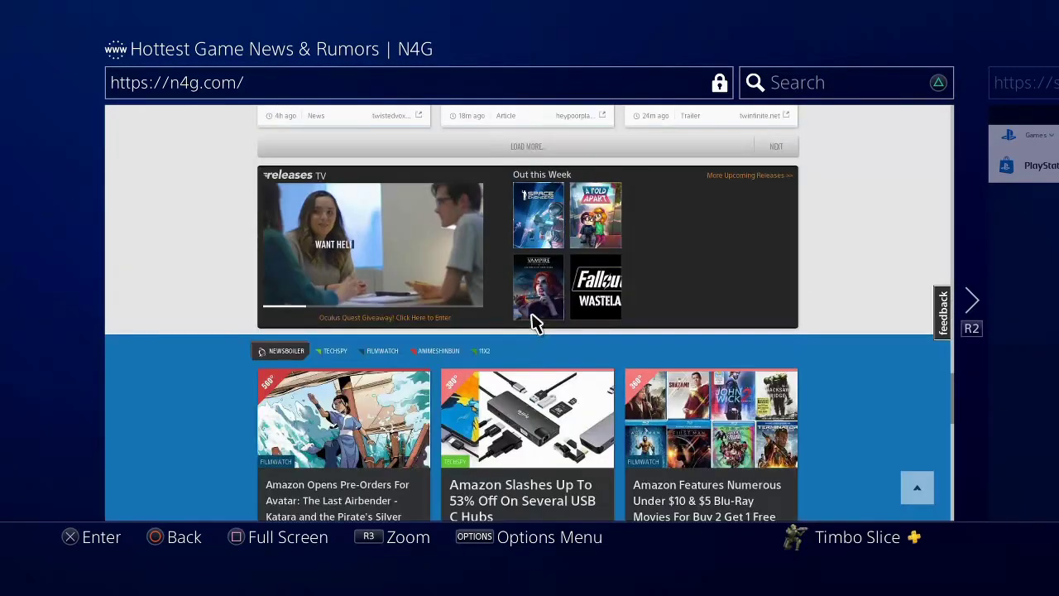
scroll(534, 323, "up", 15)
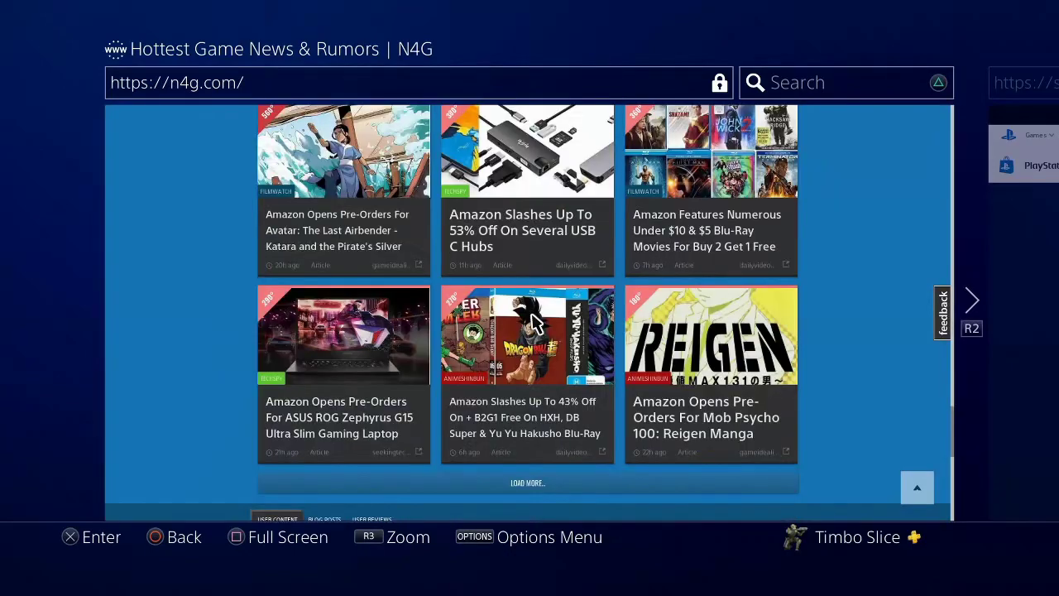
Uncheck Enable JavaScript in the browser settings and return to the N4G page
key("Menu")
key("Up")
key("Up")
key("Up")
key("Return")
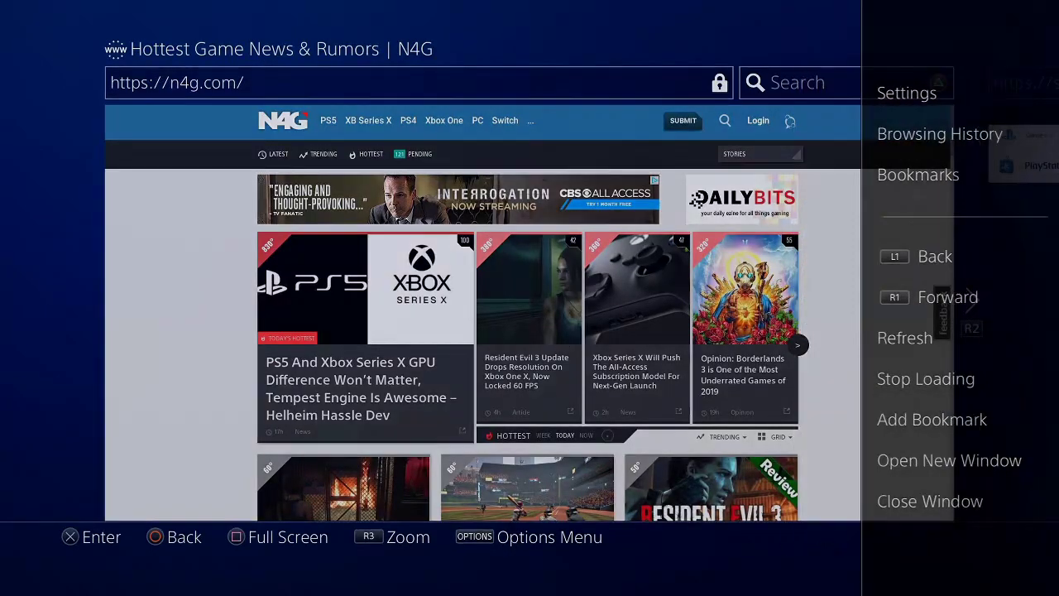
key("Down")
key("Return")
key("Escape")
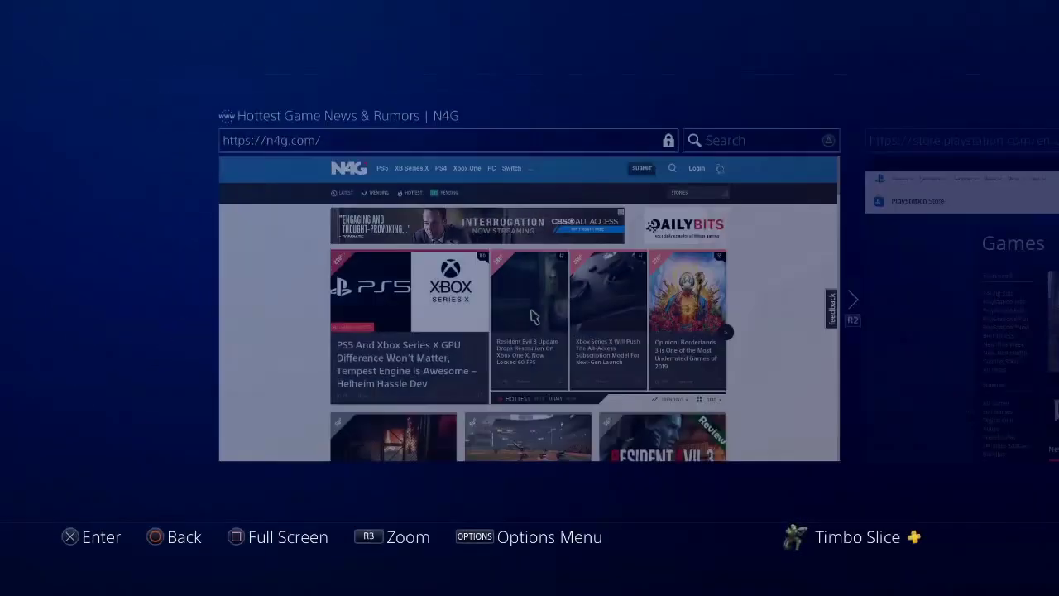
Refresh the N4G home page without JavaScript and scroll down its story list
key("Menu")
key("Down")
key("Down")
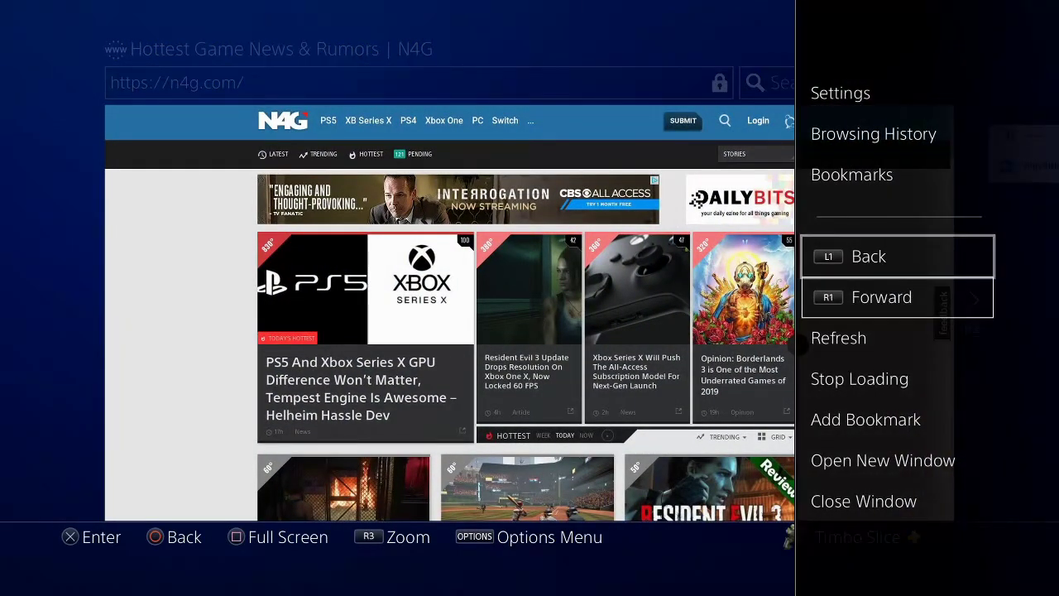
key("Return")
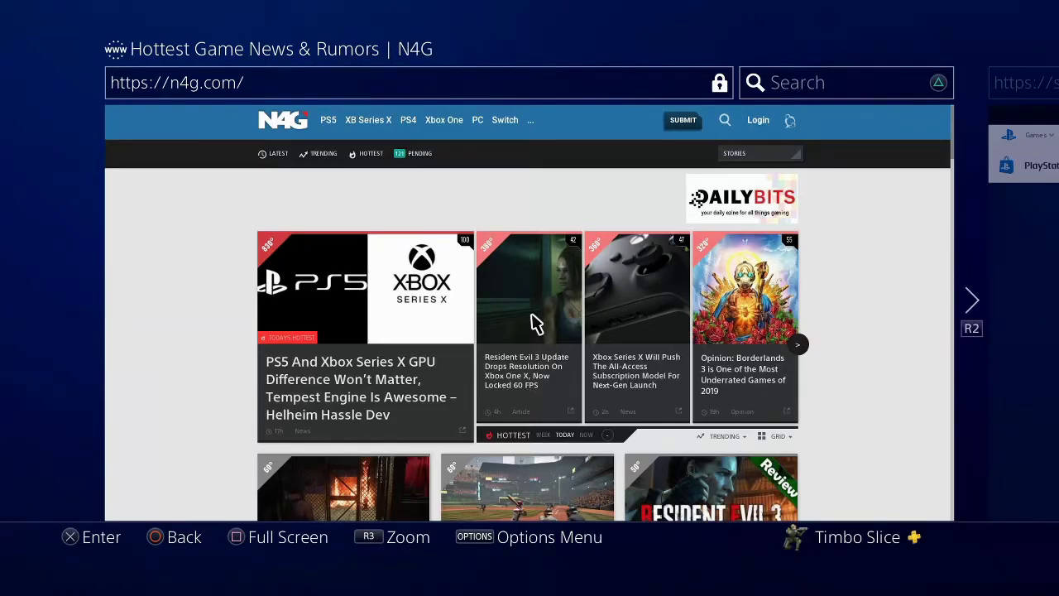
scroll(533, 322, "down", 20)
Scroll to the bottom of the N4G story list and select NEXT to load page 2
scroll(533, 323, "down", 3)
scroll(534, 323, "up", 12)
scroll(534, 323, "down", 2)
scroll(533, 322, "down", 2)
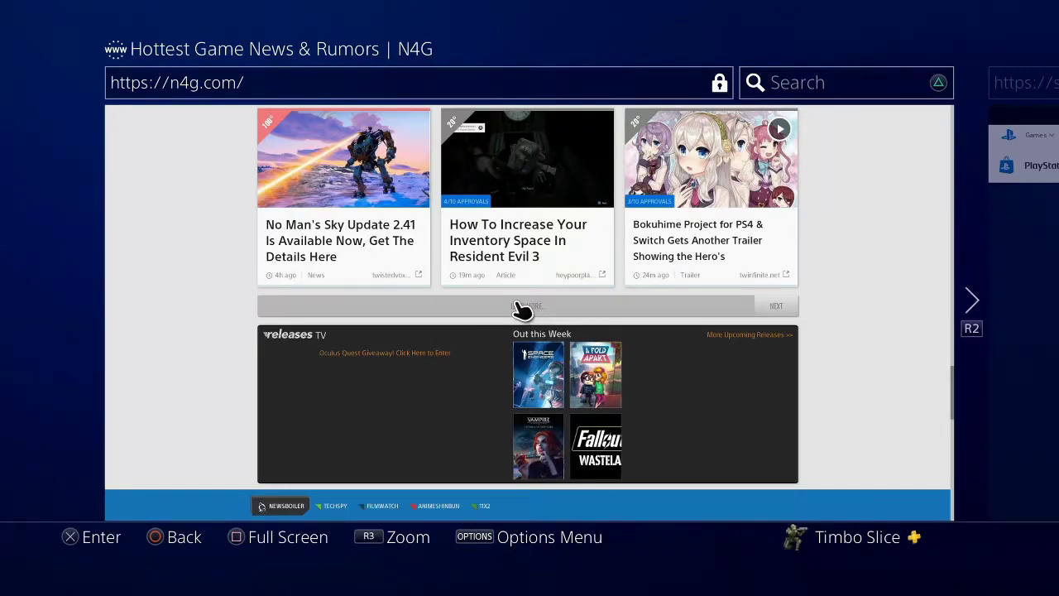
left_click(793, 308)
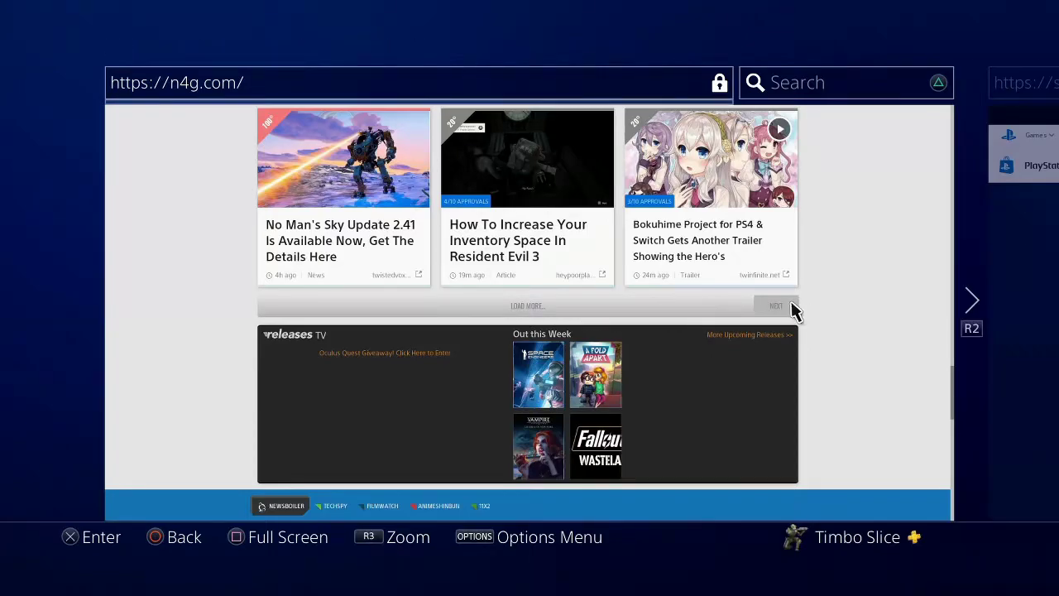
scroll(701, 298, "down", 15)
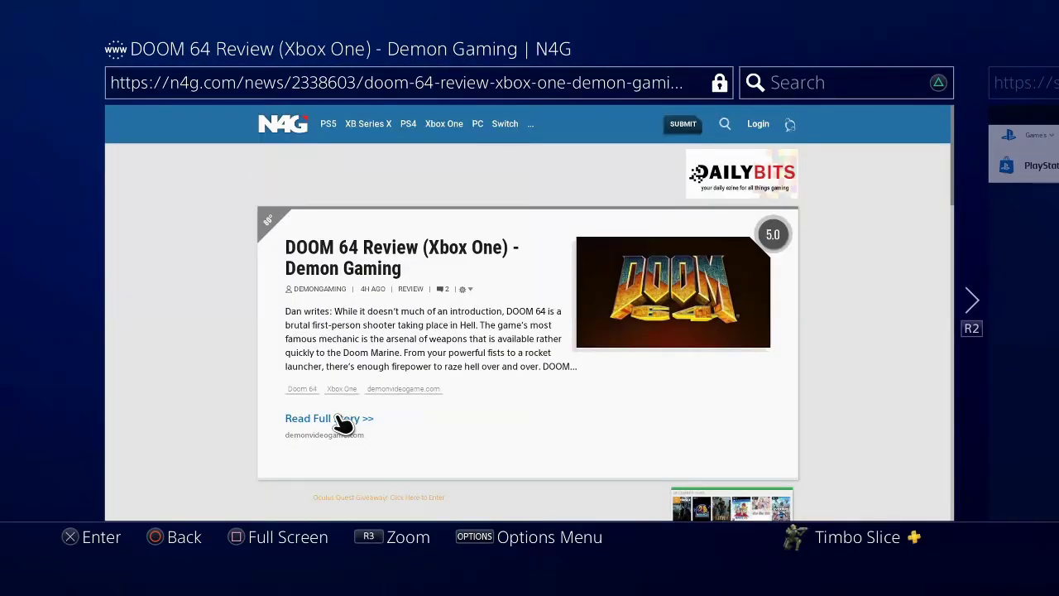
Open the DOOM 64 review via Read Full Story, scroll through it, then switch back to the N4G tab
left_click(341, 423)
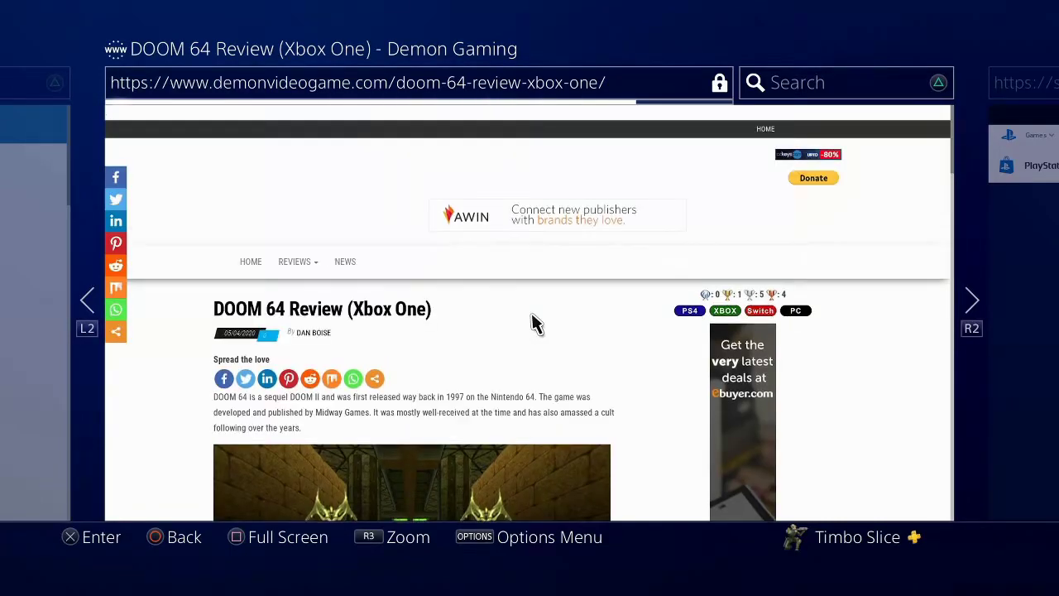
scroll(533, 323, "down", 10)
scroll(534, 323, "up", 5)
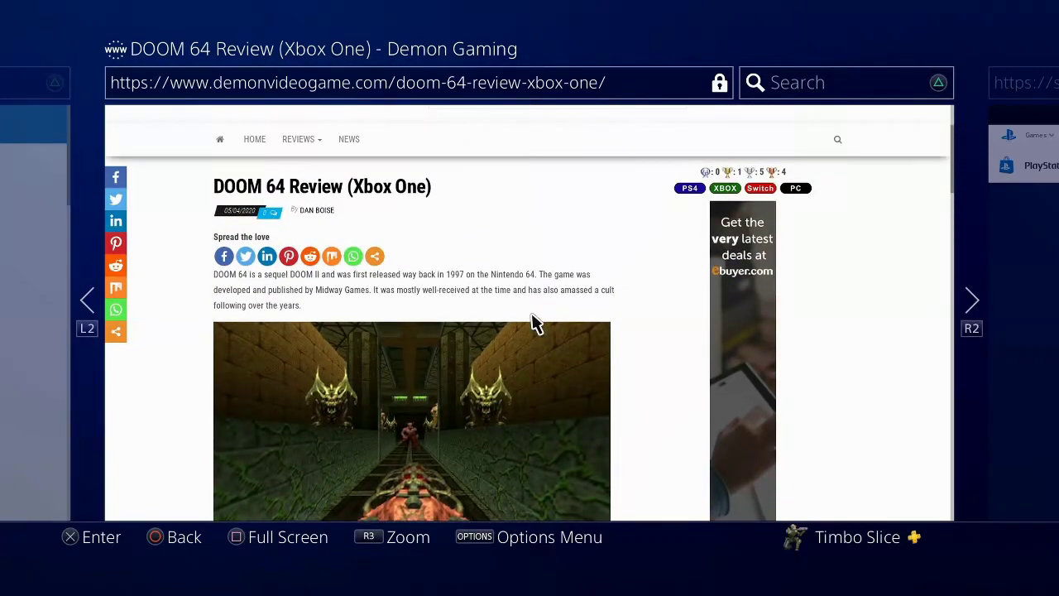
scroll(533, 322, "down", 4)
scroll(533, 323, "up", 4)
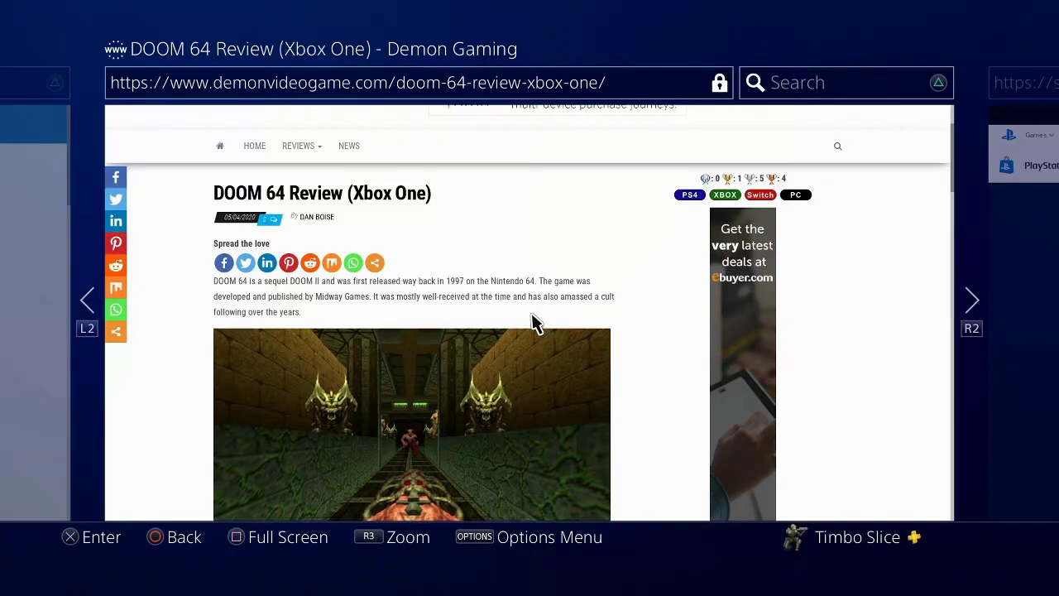
scroll(534, 323, "down", 4)
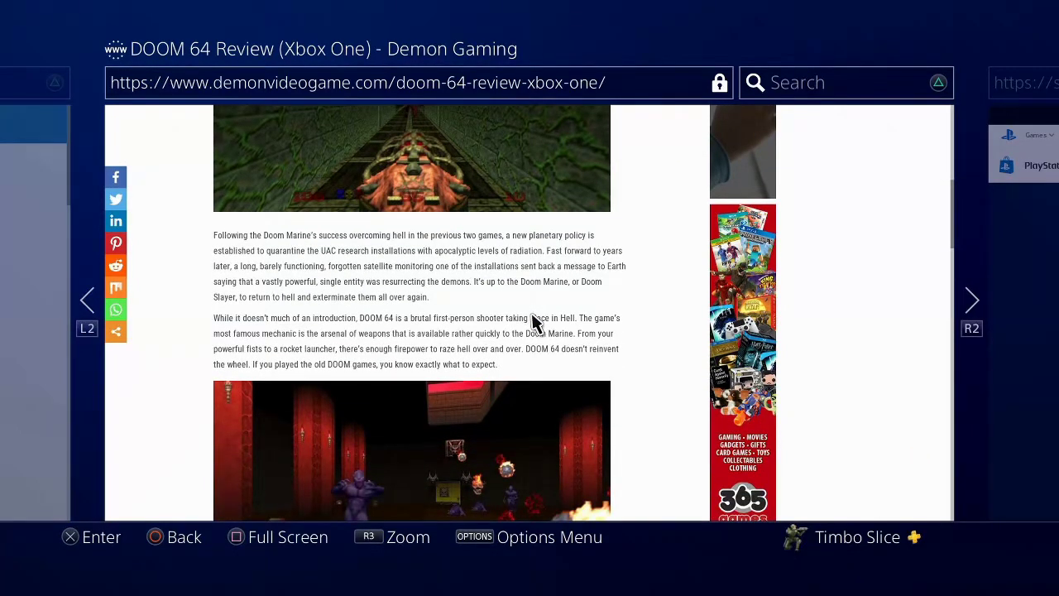
key("ctrl+shift+Tab")
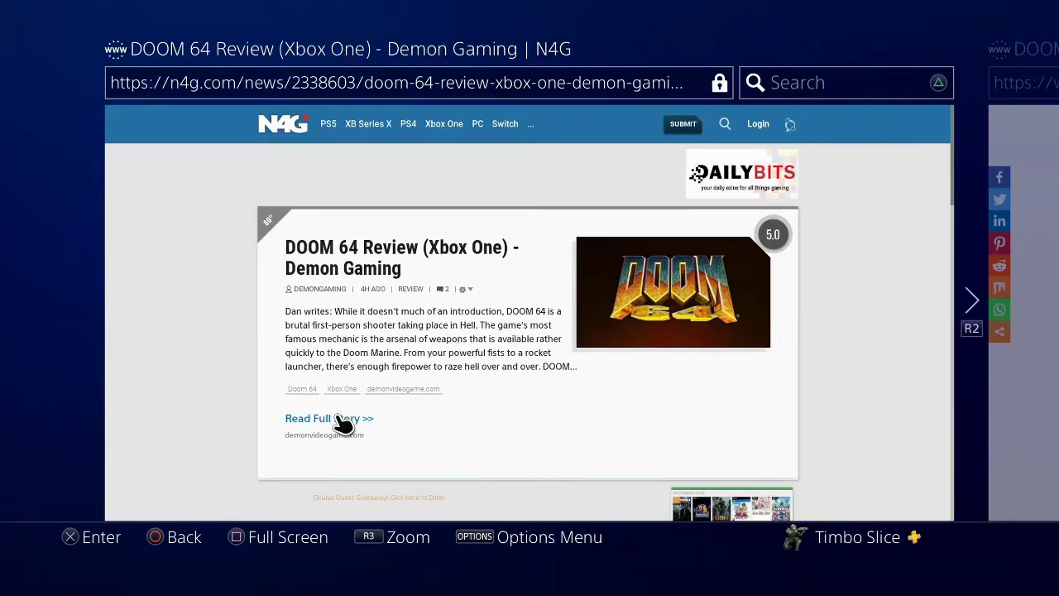
key("alt+Left")
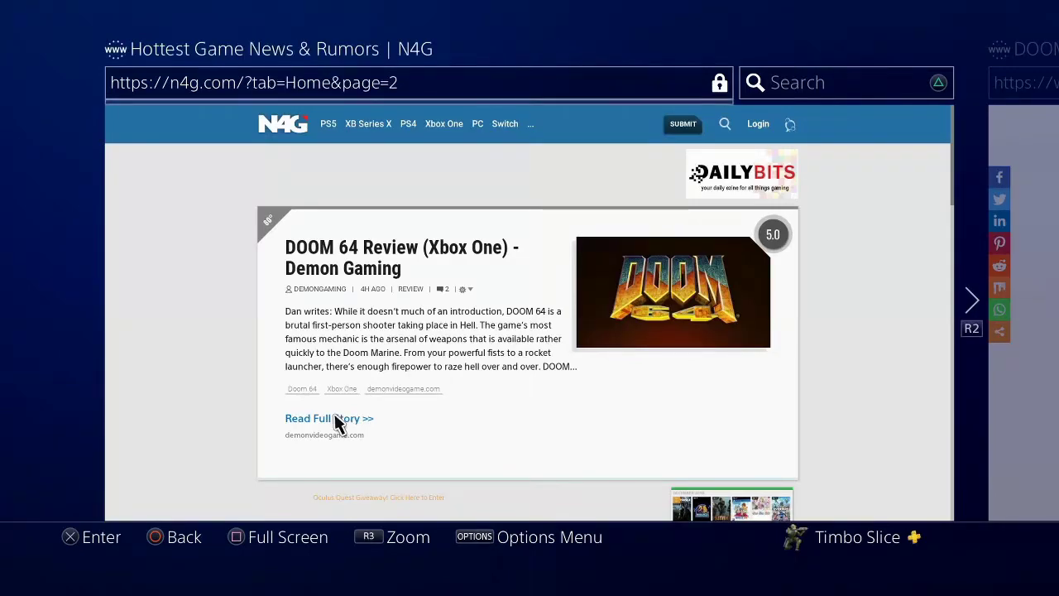